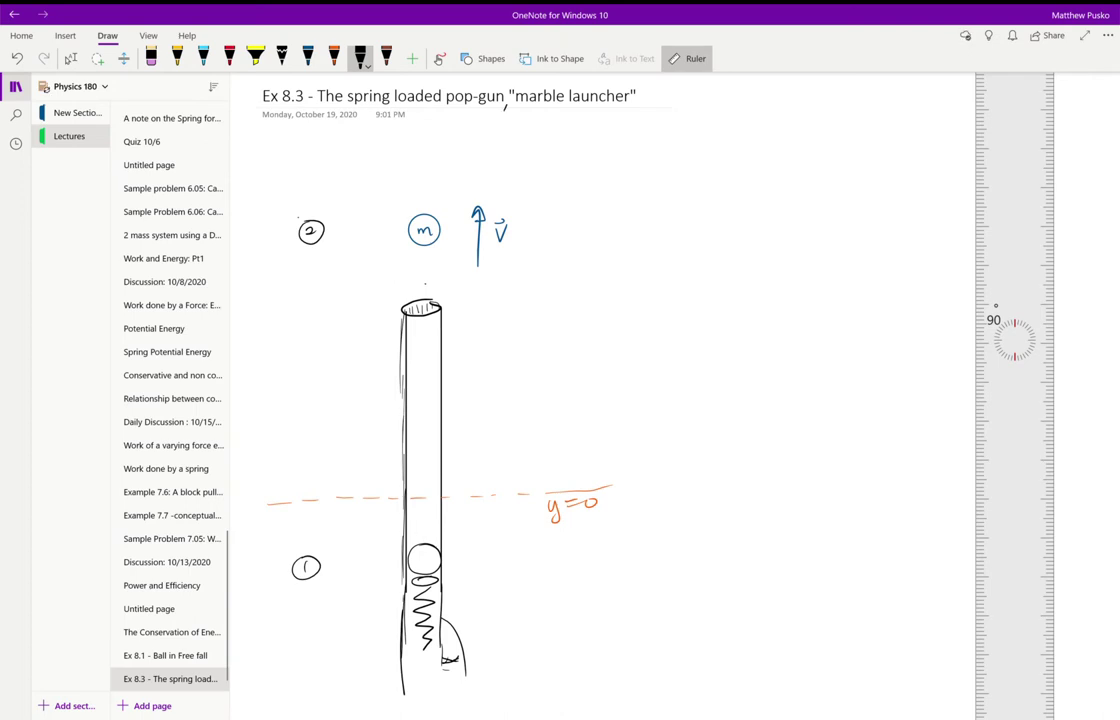
Step: Sketch the tilted launcher outline at top right with a curved arrow and small end ellipse
left_click_drag(706, 87, 817, 154)
left_click_drag(653, 167, 790, 163)
left_click_drag(650, 130, 671, 129)
left_click_drag(705, 93, 728, 108)
left_click_drag(650, 131, 724, 104)
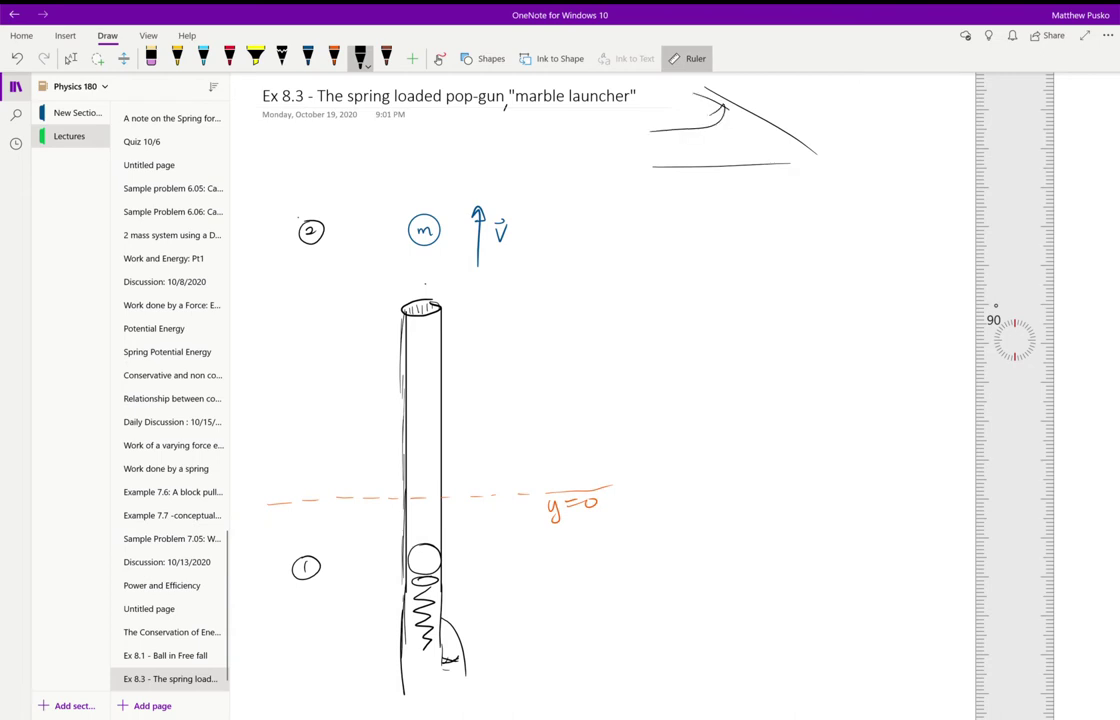
left_click_drag(791, 166, 788, 167)
Step: Draw the tilted barrel with a ball at its tip
left_click_drag(711, 147, 707, 147)
left_click_drag(801, 173, 945, 222)
left_click_drag(826, 193, 940, 220)
left_click_drag(947, 221, 943, 220)
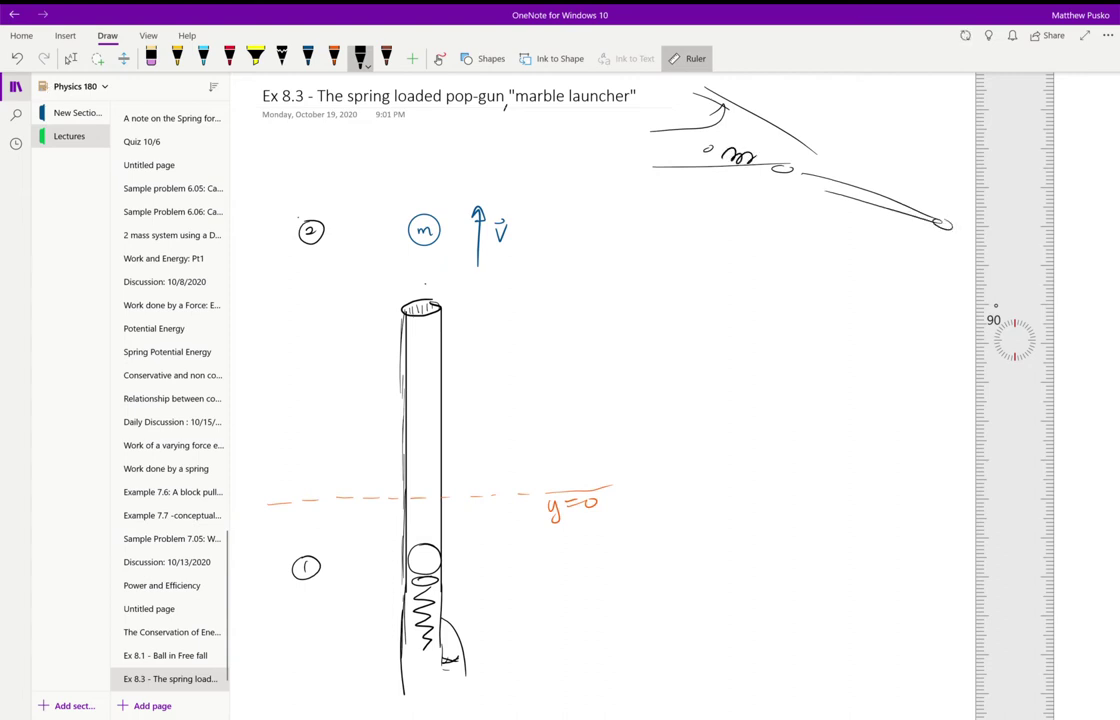
Step: Add a coil spring inside the launcher and mark the barrel with a tick and squiggle
left_click_drag(718, 150, 792, 167)
left_click_drag(800, 172, 812, 174)
left_click_drag(728, 158, 803, 176)
mouse_move(842, 183)
left_mouse_down()
mouse_move(841, 233)
mouse_move(812, 263)
left_mouse_up()
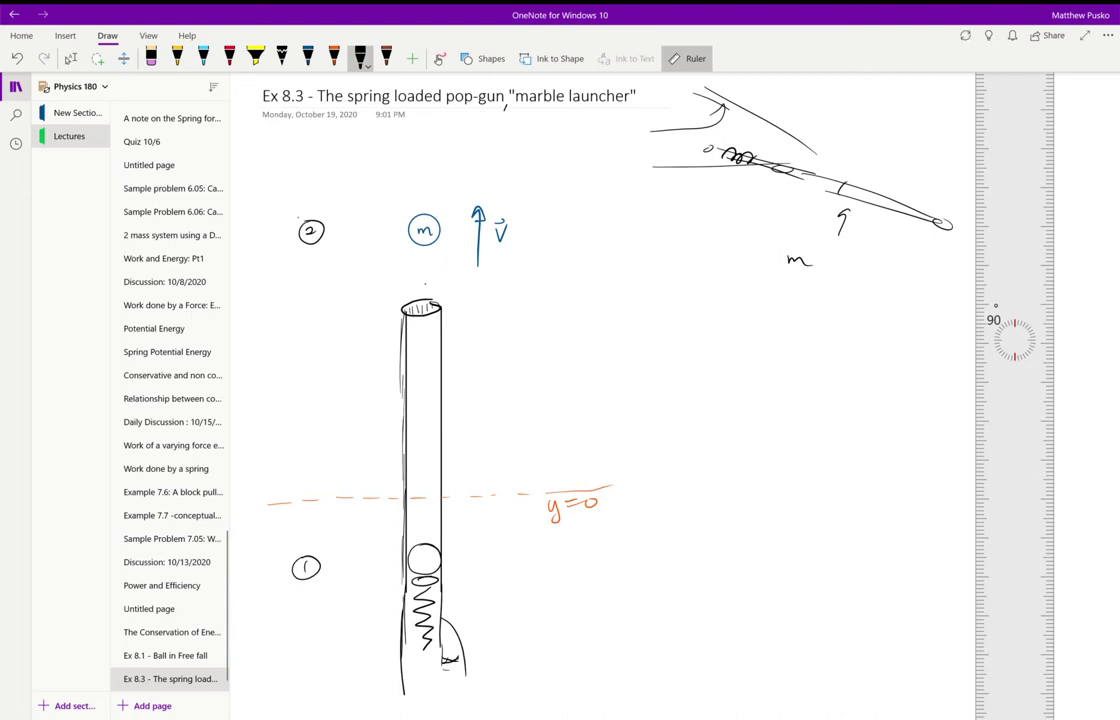
Step: Circle the mass m and handwrite 'What is the constant' as the question's first line
left_click_drag(770, 240, 810, 232)
mouse_move(679, 310)
left_mouse_down()
mouse_move(684, 322)
mouse_move(783, 321)
left_mouse_up()
left_click_drag(800, 309, 815, 321)
left_click_drag(818, 316, 853, 321)
left_click_drag(864, 314, 890, 320)
mouse_move(898, 313)
left_mouse_down()
mouse_move(893, 321)
mouse_move(905, 321)
left_mouse_up()
left_click_drag(898, 312, 926, 321)
mouse_move(934, 303)
left_mouse_down()
mouse_move(935, 321)
mouse_move(946, 304)
left_mouse_up()
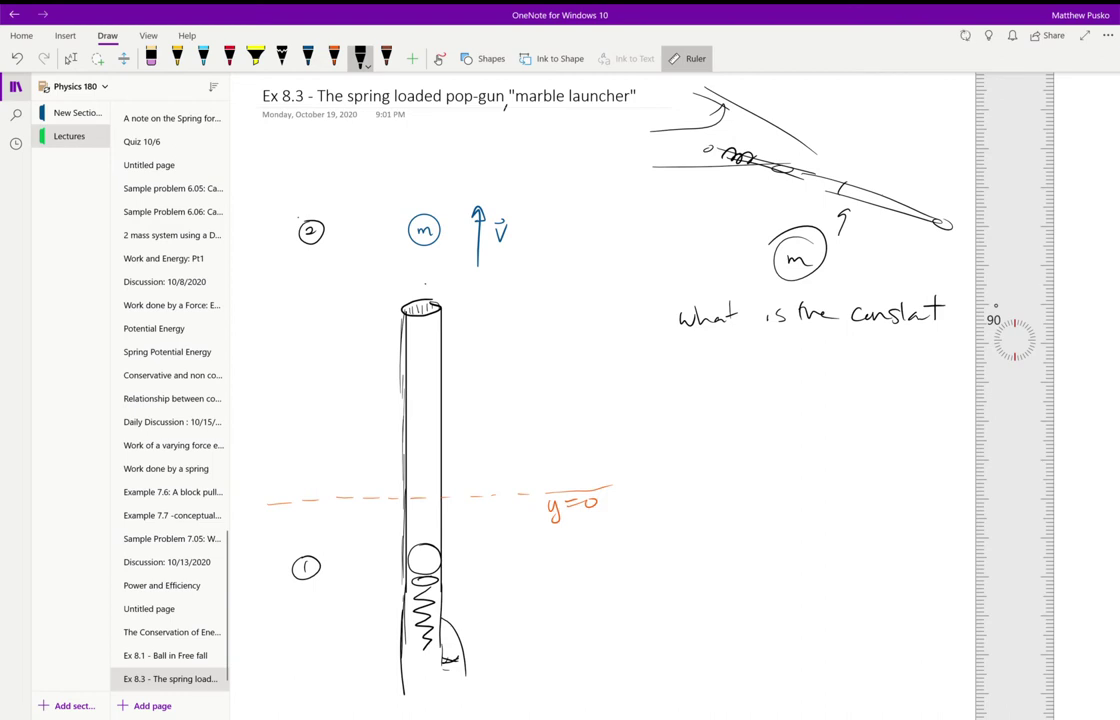
Step: Underline the page title and date, and mark height h with upward and downward arrows
left_click_drag(355, 122, 580, 116)
mouse_move(549, 240)
left_mouse_down()
mouse_move(573, 259)
mouse_move(556, 133)
left_mouse_up()
left_click_drag(547, 155, 566, 153)
left_click_drag(567, 310, 570, 440)
left_click_drag(565, 425, 578, 427)
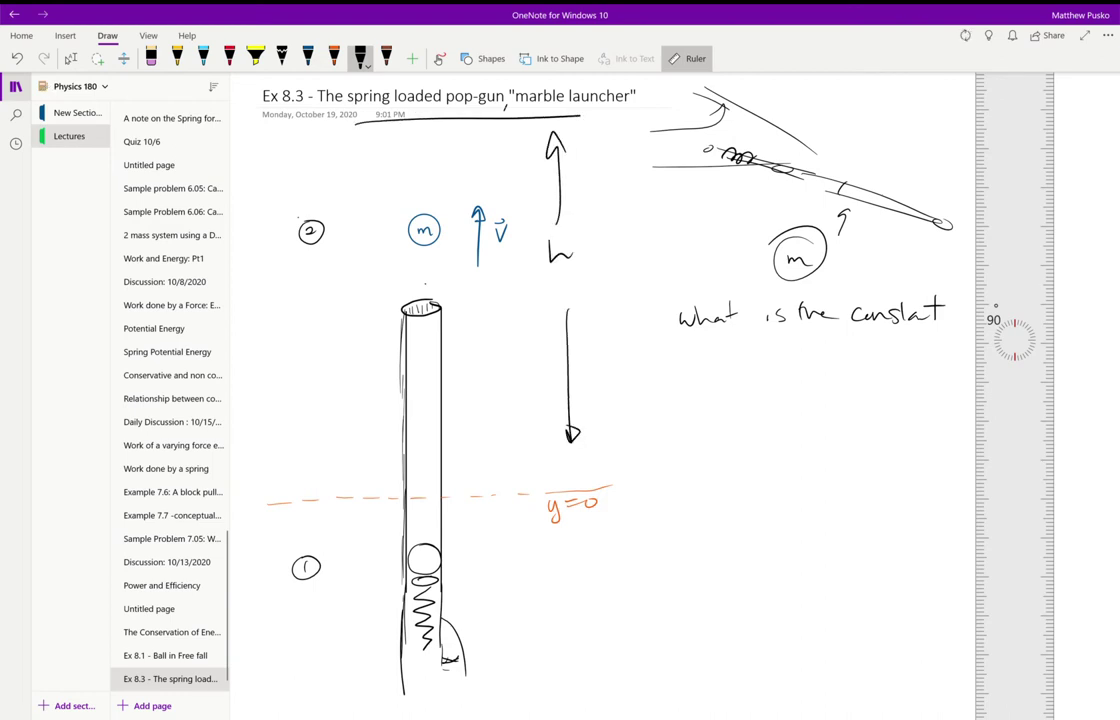
Step: Finish the question with 'K if it goes h high' and erase the old circled 2 label
left_click_drag(734, 340, 735, 368)
mouse_move(746, 341)
left_mouse_down()
mouse_move(748, 368)
mouse_move(765, 373)
mouse_move(777, 357)
mouse_move(828, 380)
mouse_move(848, 368)
left_mouse_up()
left_click_drag(856, 363, 864, 371)
left_click_drag(879, 360, 869, 372)
mouse_move(738, 399)
left_mouse_down()
mouse_move(783, 434)
mouse_move(829, 430)
left_mouse_up()
mouse_move(846, 416)
left_mouse_down()
mouse_move(836, 444)
mouse_move(850, 430)
left_mouse_up()
left_click_drag(851, 420, 872, 428)
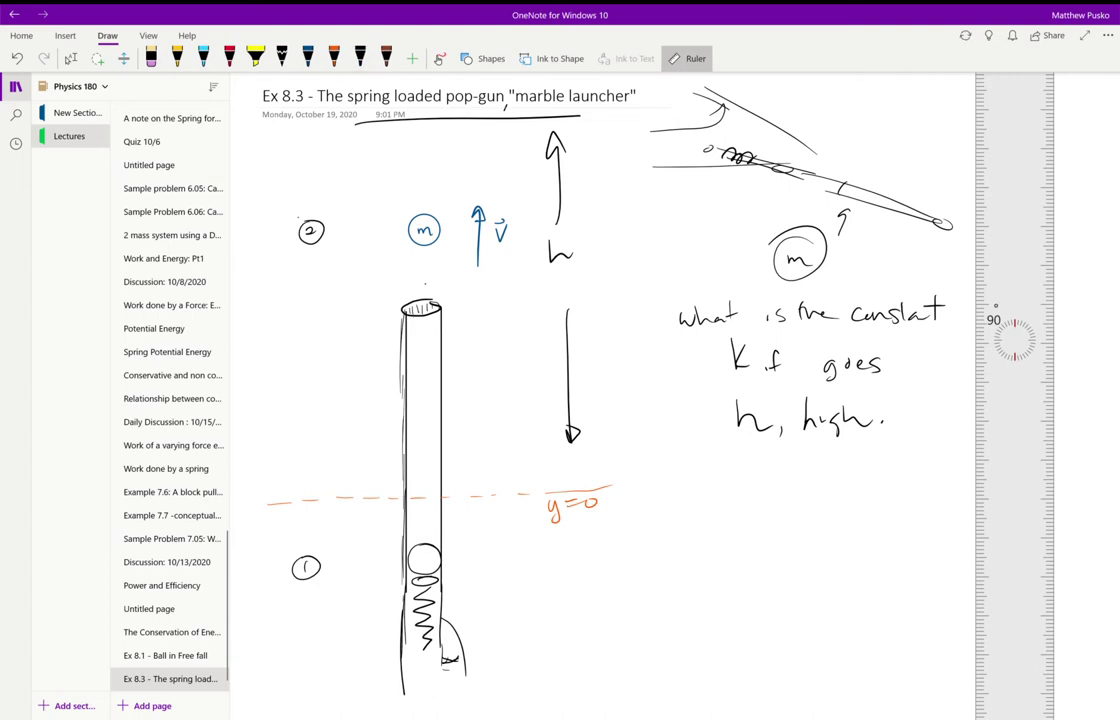
left_click_drag(302, 226, 320, 236)
Step: Redraw the circled 2 near the top with the marble at its peak, and label the lower marble m
left_click(360, 58)
left_click_drag(303, 134, 319, 148)
mouse_move(312, 126)
left_mouse_down()
mouse_move(295, 128)
mouse_move(318, 125)
left_mouse_up()
left_click_drag(422, 146, 427, 190)
mouse_move(421, 119)
left_mouse_down()
mouse_move(409, 135)
mouse_move(421, 119)
left_mouse_up()
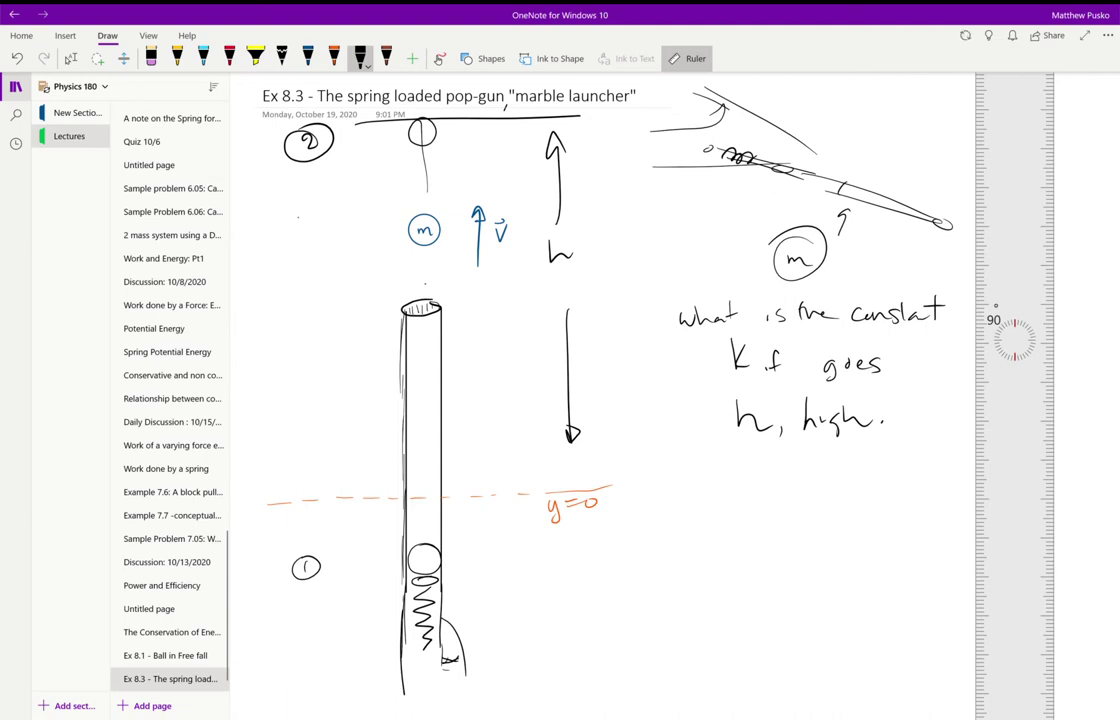
left_click_drag(413, 568, 434, 567)
Step: Darken the y=0 line, draw an upward arrow, write 'no spring compression', and add level marks
left_click_drag(264, 502, 348, 494)
mouse_move(507, 645)
left_mouse_down()
mouse_move(498, 494)
mouse_move(504, 509)
left_mouse_up()
left_click_drag(512, 578, 607, 586)
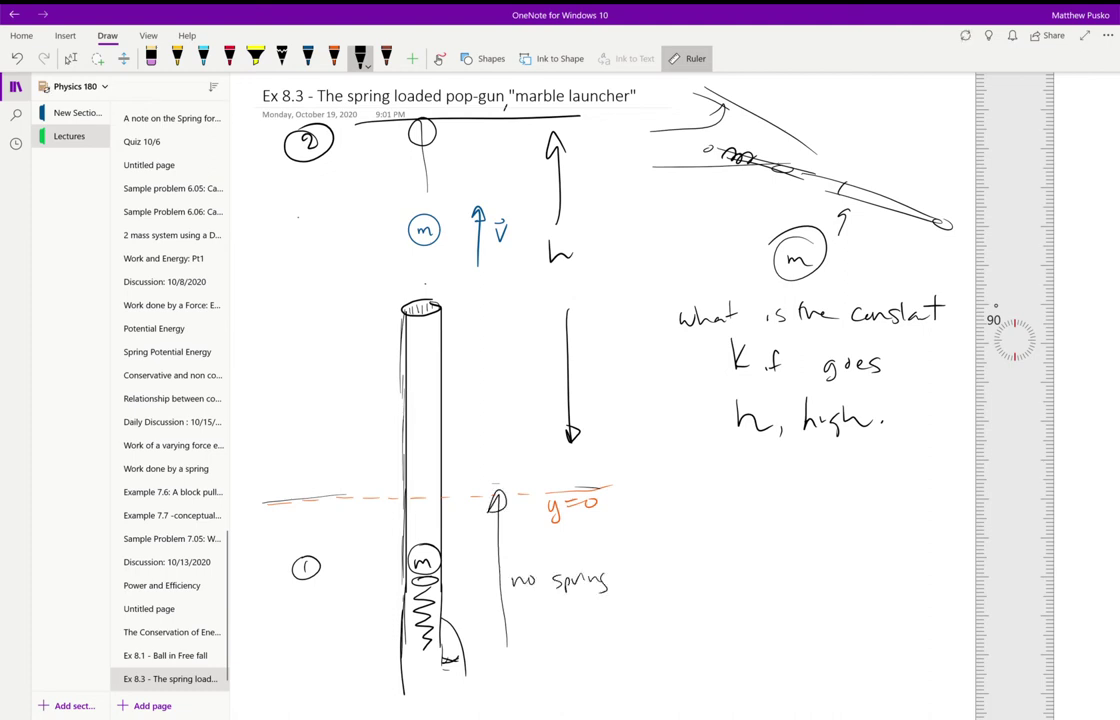
mouse_move(548, 607)
left_mouse_down()
mouse_move(588, 624)
mouse_move(598, 612)
mouse_move(665, 610)
left_mouse_up()
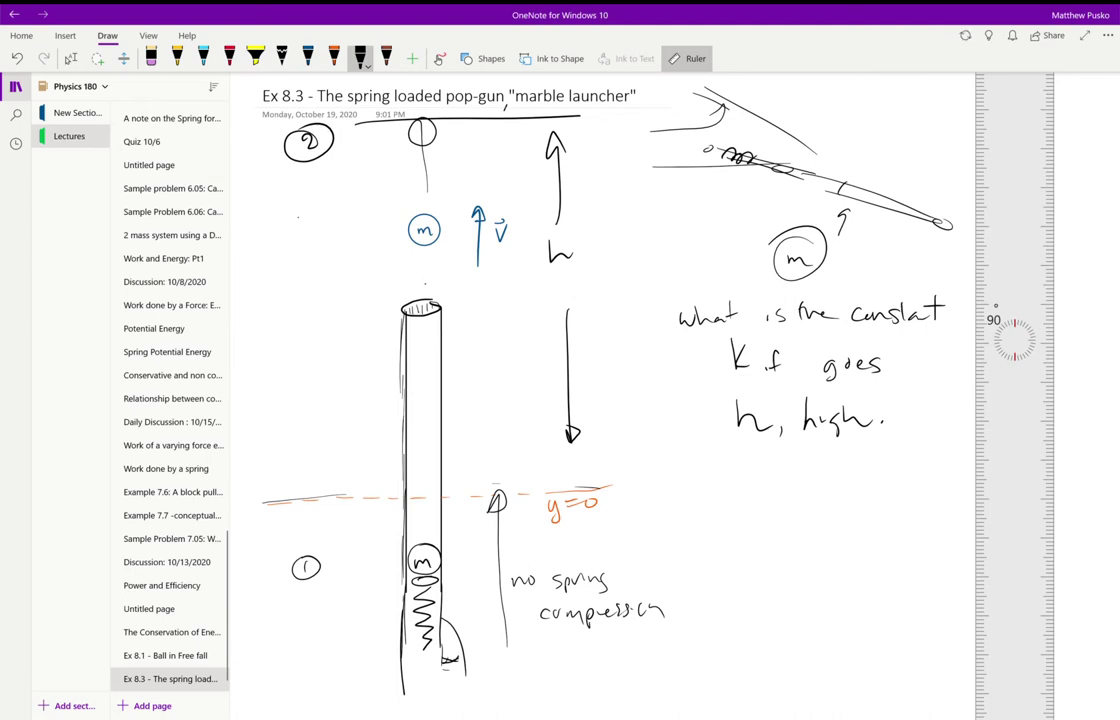
left_click_drag(346, 505, 385, 502)
mouse_move(349, 556)
left_mouse_down()
mouse_move(379, 552)
mouse_move(362, 536)
mouse_move(381, 531)
left_mouse_up()
Step: Scroll down and handwrite the left side PE₁ + KE₁ below the diagram
left_click(71, 58)
scroll(600, 400, "down", 4)
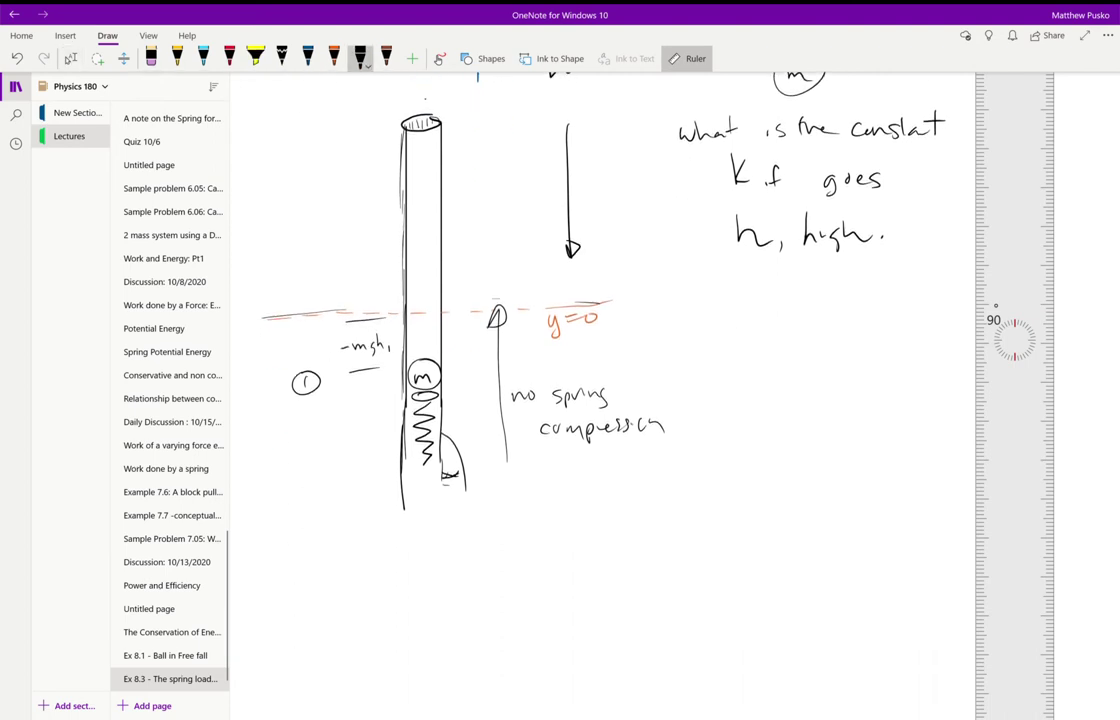
left_click(360, 58)
mouse_move(554, 486)
left_mouse_down()
mouse_move(554, 508)
mouse_move(556, 498)
left_mouse_up()
mouse_move(571, 486)
left_mouse_down()
mouse_move(571, 506)
mouse_move(585, 485)
left_mouse_up()
left_click_drag(570, 496, 584, 507)
mouse_move(591, 498)
left_mouse_down()
mouse_move(591, 508)
mouse_move(629, 506)
left_mouse_up()
left_click_drag(621, 498, 650, 508)
mouse_move(663, 487)
left_mouse_down()
mouse_move(662, 507)
mouse_move(685, 489)
left_mouse_up()
mouse_move(677, 490)
left_mouse_down()
mouse_move(677, 507)
mouse_move(686, 500)
left_mouse_up()
left_click_drag(672, 508, 687, 508)
left_click_drag(591, 500, 591, 510)
left_click_drag(693, 503, 740, 494)
Step: Complete the equation with = PE₂ + KE₂ and begin writing mgh₁ underneath
mouse_move(726, 503)
left_mouse_down()
mouse_move(760, 508)
mouse_move(760, 497)
left_mouse_up()
mouse_move(776, 487)
left_mouse_down()
mouse_move(776, 508)
mouse_move(788, 488)
left_mouse_up()
left_click_drag(776, 496, 800, 509)
mouse_move(792, 503)
left_mouse_down()
mouse_move(800, 511)
mouse_move(838, 497)
left_mouse_up()
left_click_drag(852, 489, 862, 506)
left_click_drag(859, 491, 873, 491)
mouse_move(867, 491)
left_mouse_down()
mouse_move(867, 506)
mouse_move(879, 500)
left_mouse_up()
left_click_drag(867, 509, 900, 511)
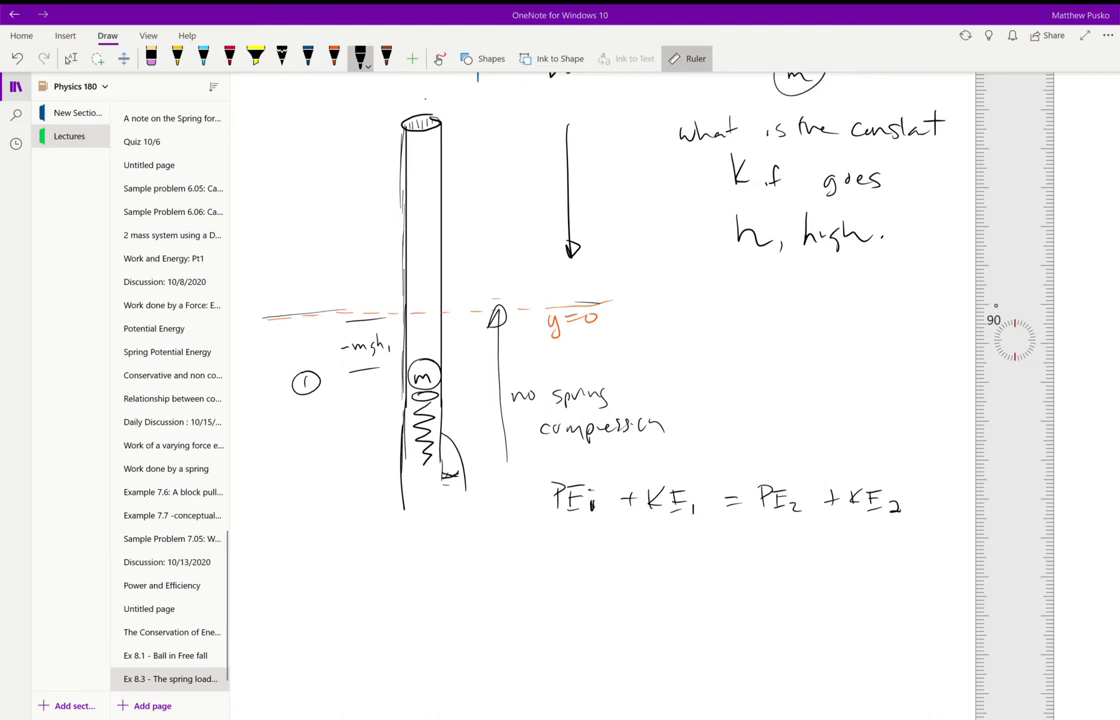
mouse_move(467, 548)
left_mouse_down()
mouse_move(467, 566)
mouse_move(506, 568)
mouse_move(495, 575)
mouse_move(534, 565)
left_mouse_up()
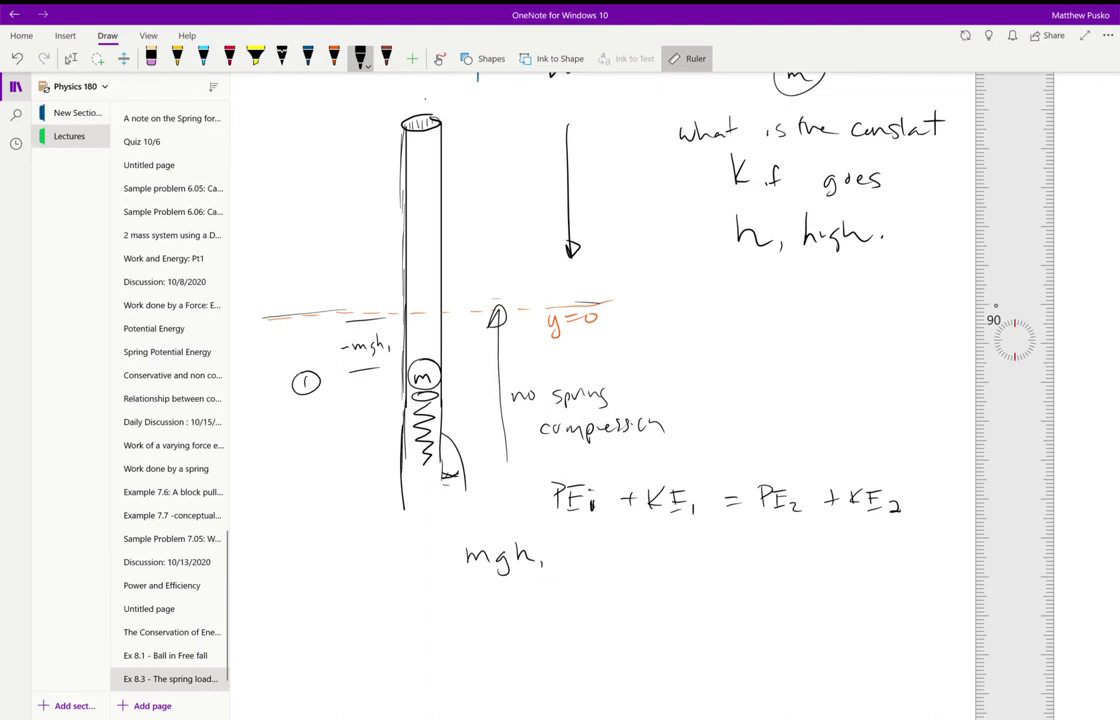
Step: Bracket h₁ as negative and cross out KE₁ as zero
left_click_drag(548, 524, 549, 566)
left_click_drag(487, 541, 484, 573)
mouse_move(499, 514)
left_mouse_down()
mouse_move(528, 520)
mouse_move(485, 508)
mouse_move(502, 515)
left_mouse_up()
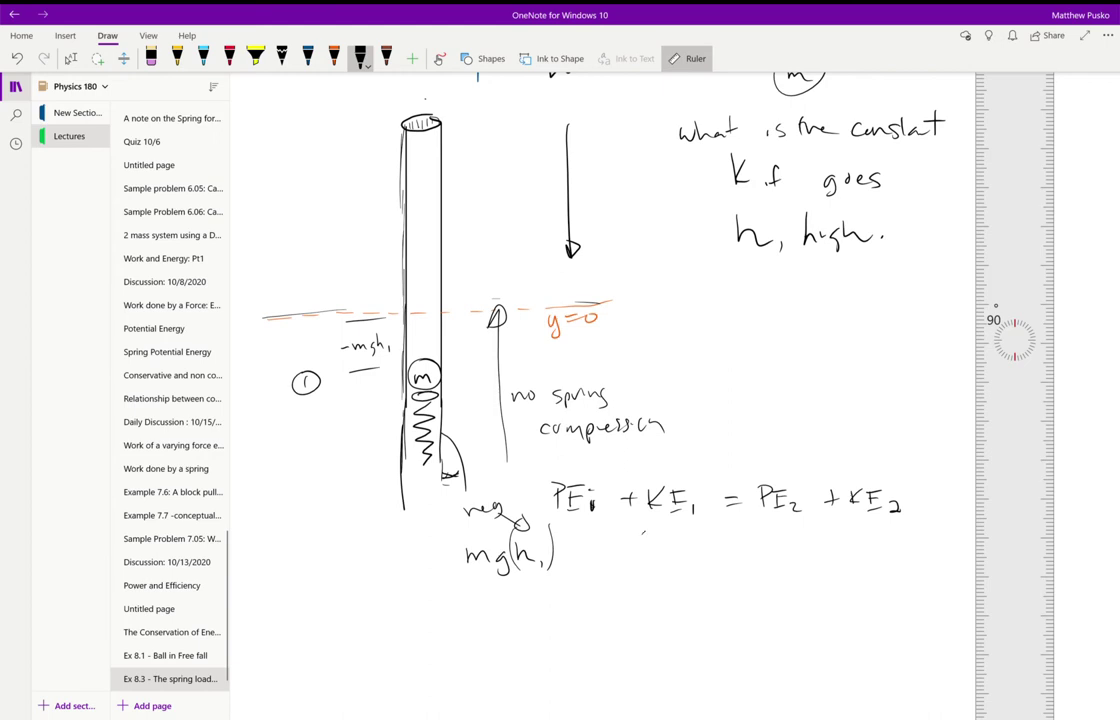
left_click_drag(642, 533, 699, 481)
Step: Add the spring energy term ½kx after mg(h₁)
left_click_drag(569, 555, 581, 555)
left_click_drag(575, 549, 575, 561)
left_click_drag(587, 510, 598, 528)
mouse_move(602, 541)
left_mouse_down()
mouse_move(611, 566)
mouse_move(654, 563)
left_mouse_up()
mouse_move(654, 549)
left_mouse_down()
mouse_move(645, 563)
mouse_move(679, 547)
left_mouse_up()
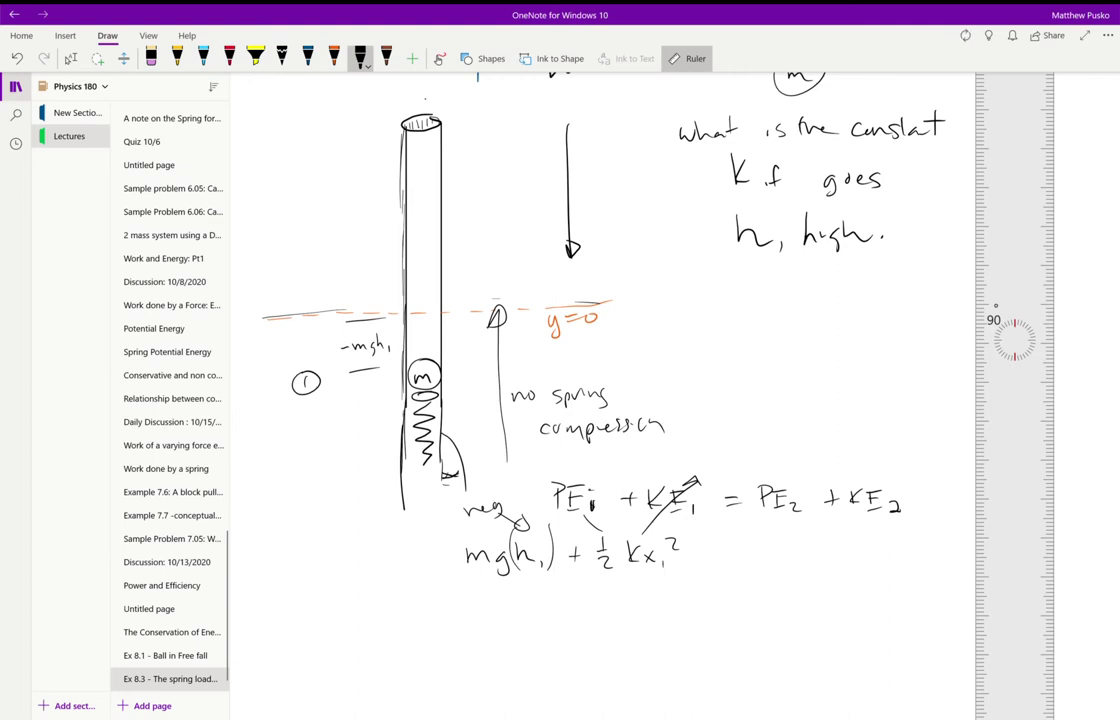
Step: Darken the y=0 line's left end and mark the compression Δx at position 1
left_click_drag(263, 316, 337, 313)
mouse_move(258, 378)
left_mouse_down()
mouse_move(290, 377)
mouse_move(270, 352)
mouse_move(285, 352)
left_mouse_up()
left_click_drag(290, 341, 299, 352)
mouse_move(299, 341)
left_mouse_down()
mouse_move(290, 352)
mouse_move(309, 346)
mouse_move(311, 366)
mouse_move(317, 355)
left_mouse_up()
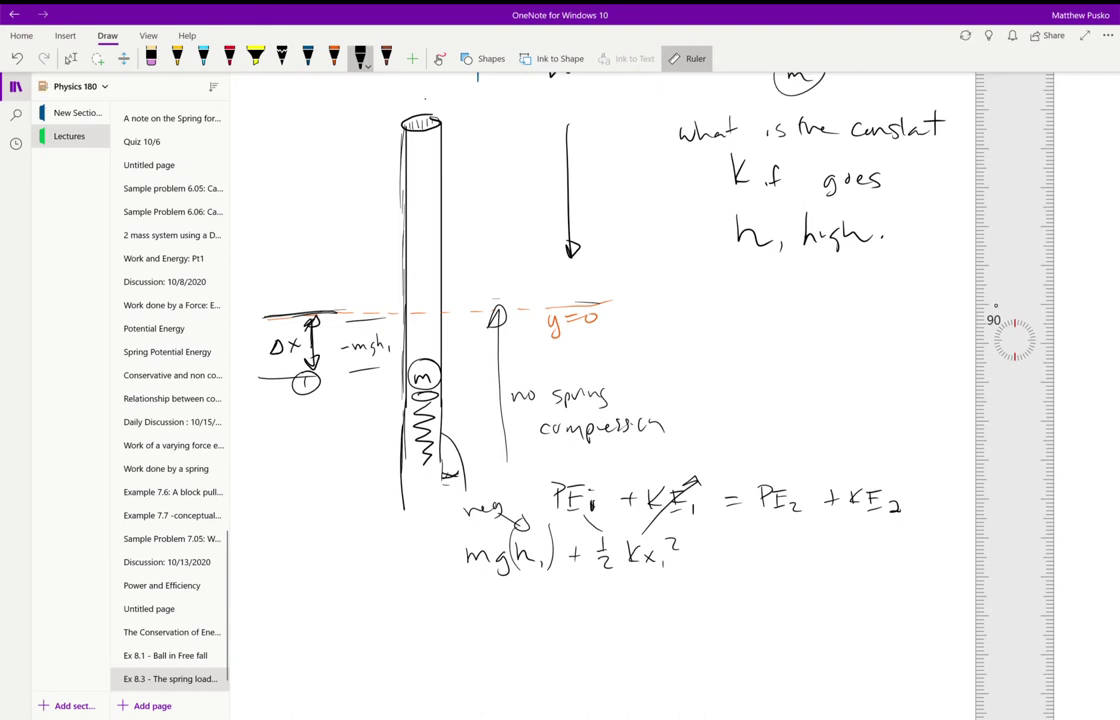
Step: Write = ½mv₂ on the right, circle v₂ as the unknown, and add an arrow above y=0
left_click_drag(697, 553, 711, 552)
mouse_move(698, 561)
left_mouse_down()
mouse_move(749, 548)
mouse_move(751, 567)
left_mouse_up()
mouse_move(376, 303)
left_mouse_down()
mouse_move(376, 250)
mouse_move(388, 270)
left_mouse_up()
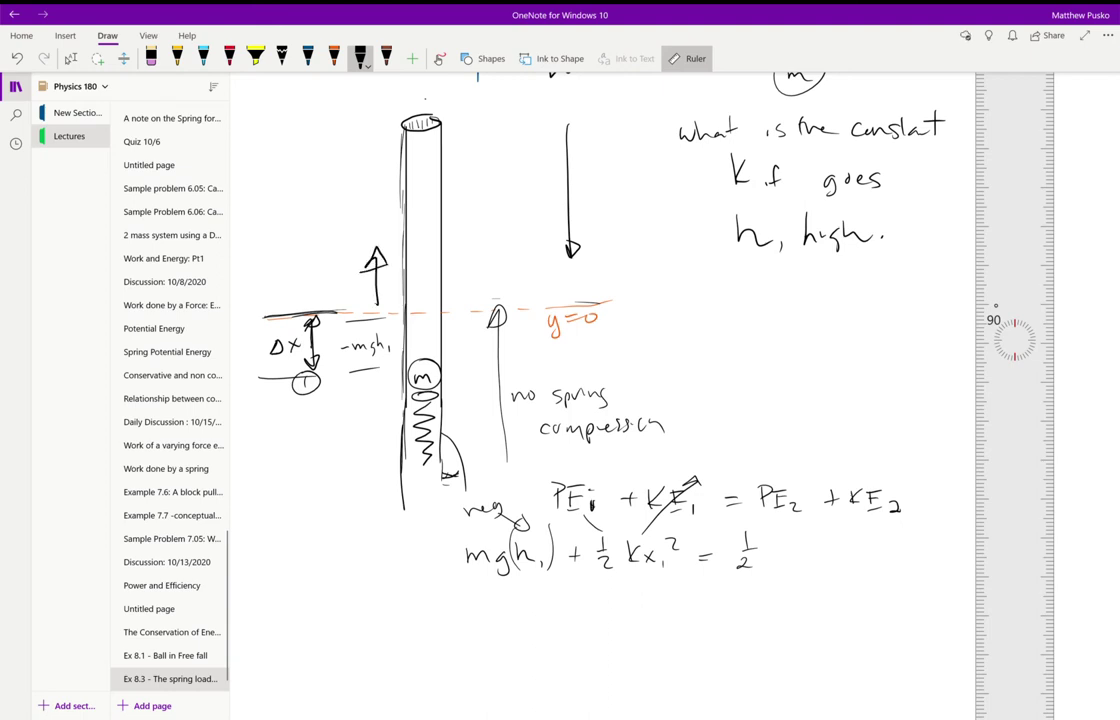
mouse_move(771, 560)
left_mouse_down()
mouse_move(808, 551)
mouse_move(824, 566)
mouse_move(841, 556)
mouse_move(821, 576)
left_mouse_up()
left_click(360, 58)
left_click_drag(812, 531, 806, 533)
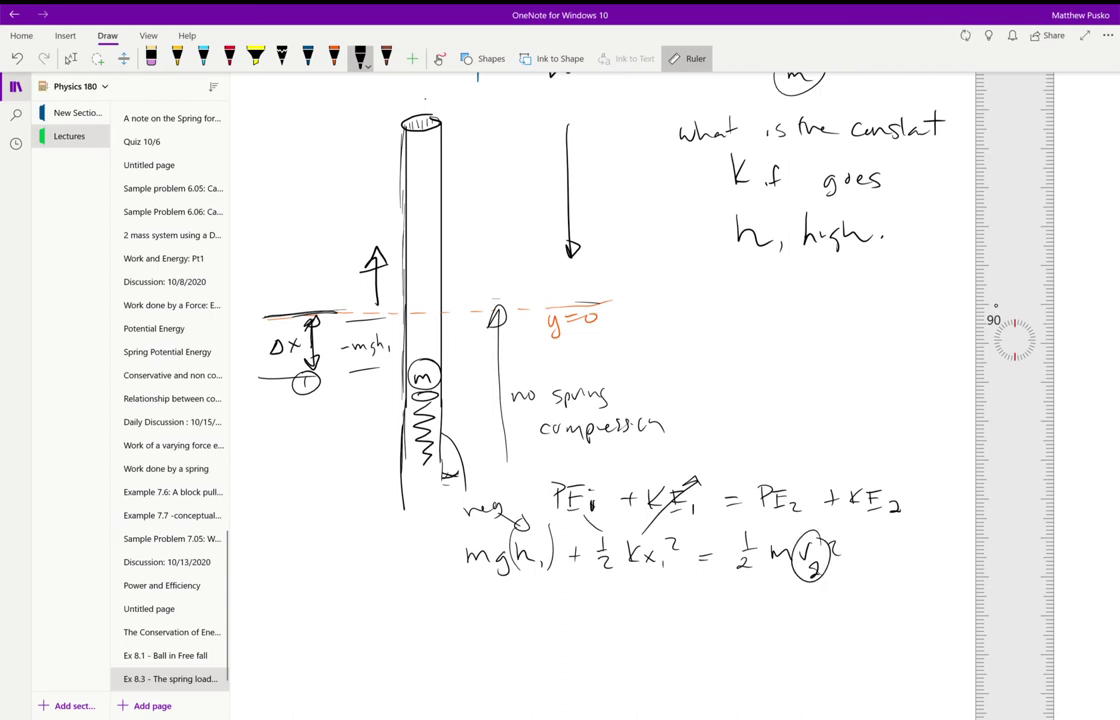
Step: Add circled 1 and 2 position labels and write mgh₁ beside the circled 2
left_click_drag(342, 540, 343, 567)
mouse_move(340, 532)
left_mouse_down()
mouse_move(318, 556)
mouse_move(338, 531)
left_mouse_up()
left_click_drag(328, 622, 358, 650)
left_click_drag(362, 616, 368, 620)
mouse_move(457, 637)
left_mouse_down()
mouse_move(458, 650)
mouse_move(487, 658)
mouse_move(514, 650)
left_mouse_up()
left_click_drag(528, 640, 510, 652)
Step: Wrap h₁ in parentheses and label it 'neg' with a connecting line
left_click_drag(540, 624, 542, 648)
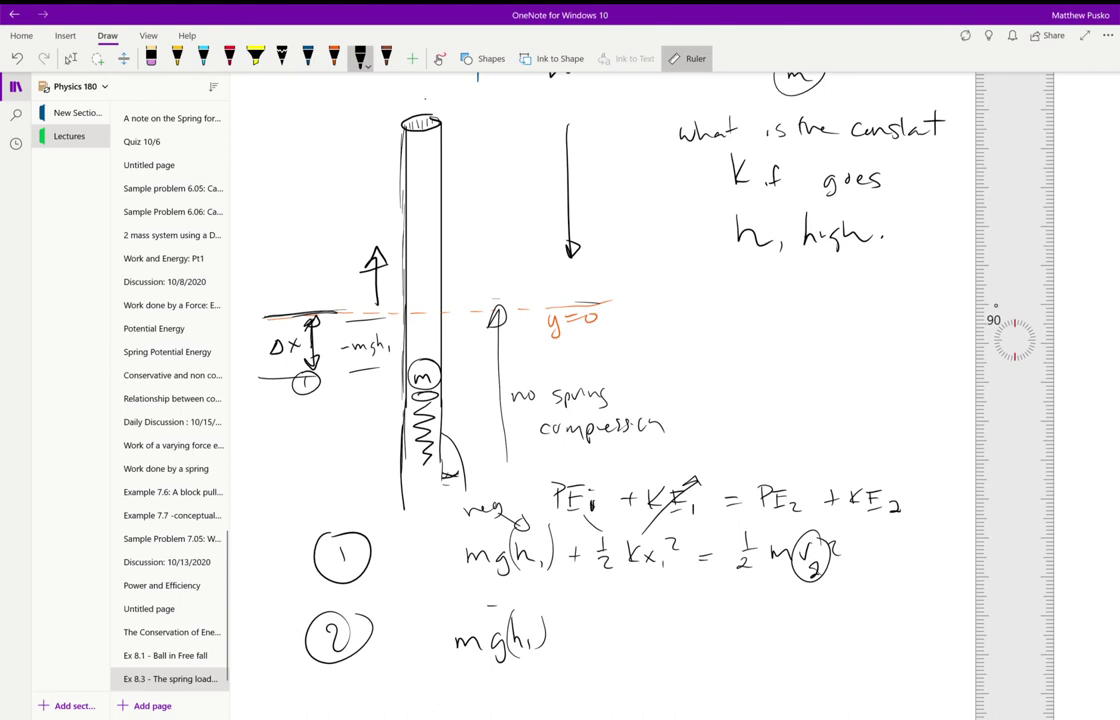
left_click_drag(454, 604, 474, 604)
left_click_drag(480, 600, 482, 608)
left_click_drag(496, 605, 572, 645)
Step: Complete equation ② with + ½kx₁² = mgh and circle the h
left_click_drag(565, 639, 593, 640)
left_click_drag(584, 644, 600, 655)
mouse_move(614, 628)
left_mouse_down()
mouse_move(614, 648)
mouse_move(640, 647)
left_mouse_up()
mouse_move(640, 637)
left_mouse_down()
mouse_move(629, 647)
mouse_move(644, 653)
mouse_move(662, 634)
mouse_move(699, 644)
left_mouse_up()
mouse_move(681, 654)
left_mouse_down()
mouse_move(740, 639)
mouse_move(774, 668)
left_mouse_up()
left_click_drag(795, 618, 818, 660)
left_click_drag(825, 606, 818, 604)
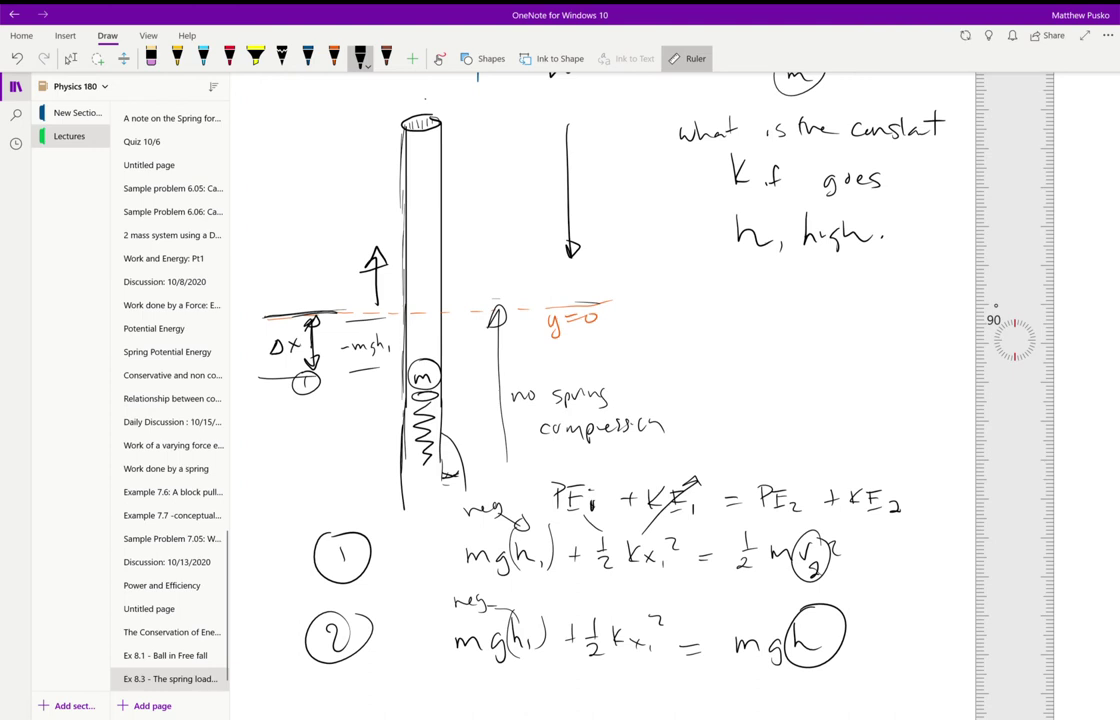
scroll(600, 400, "down", 5)
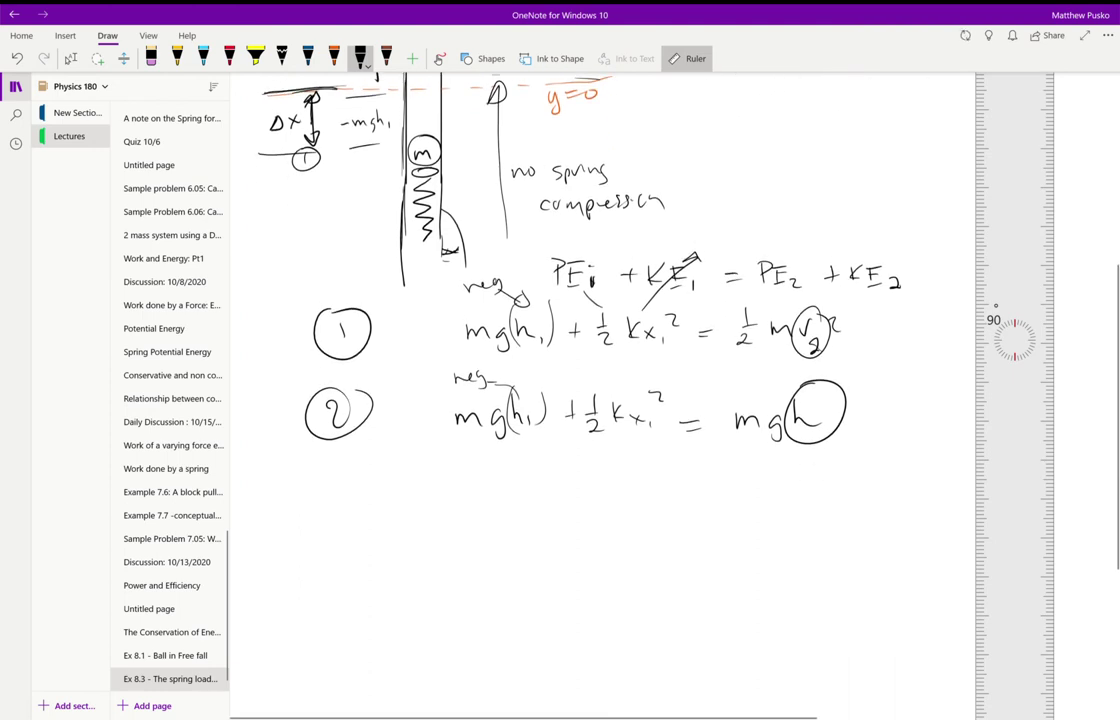
Step: Underline the circled h, start h₂ = mg below equation ②, and mark both h's with subscript 2
left_click(70, 58)
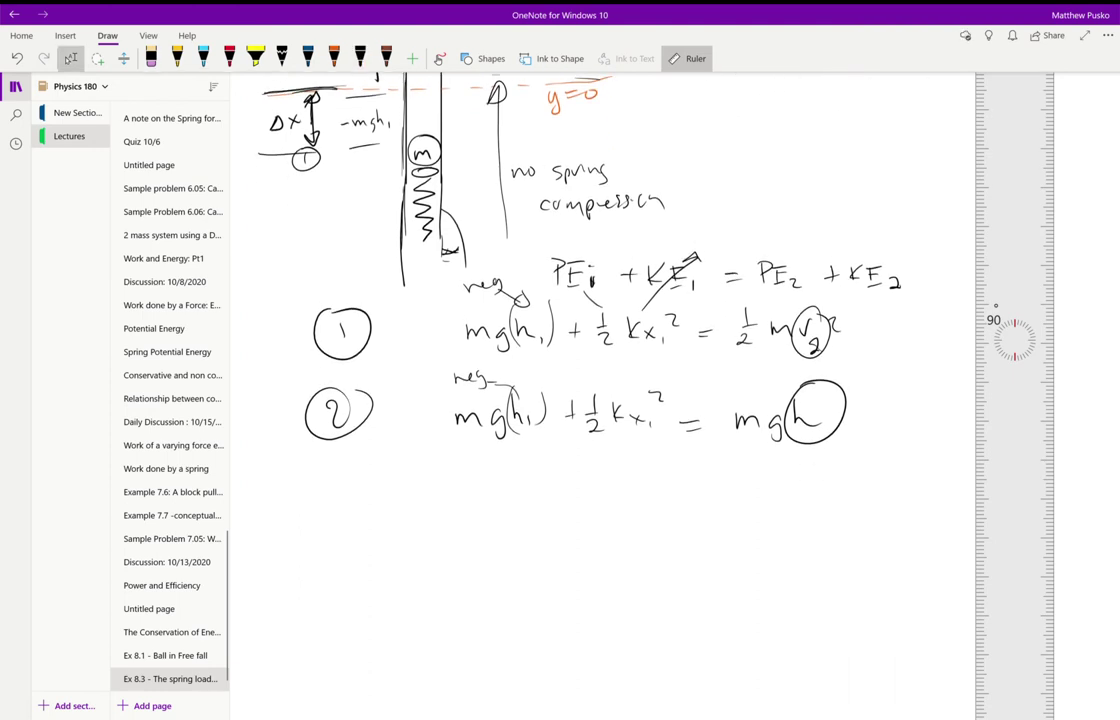
left_click(360, 58)
left_click_drag(785, 458, 823, 456)
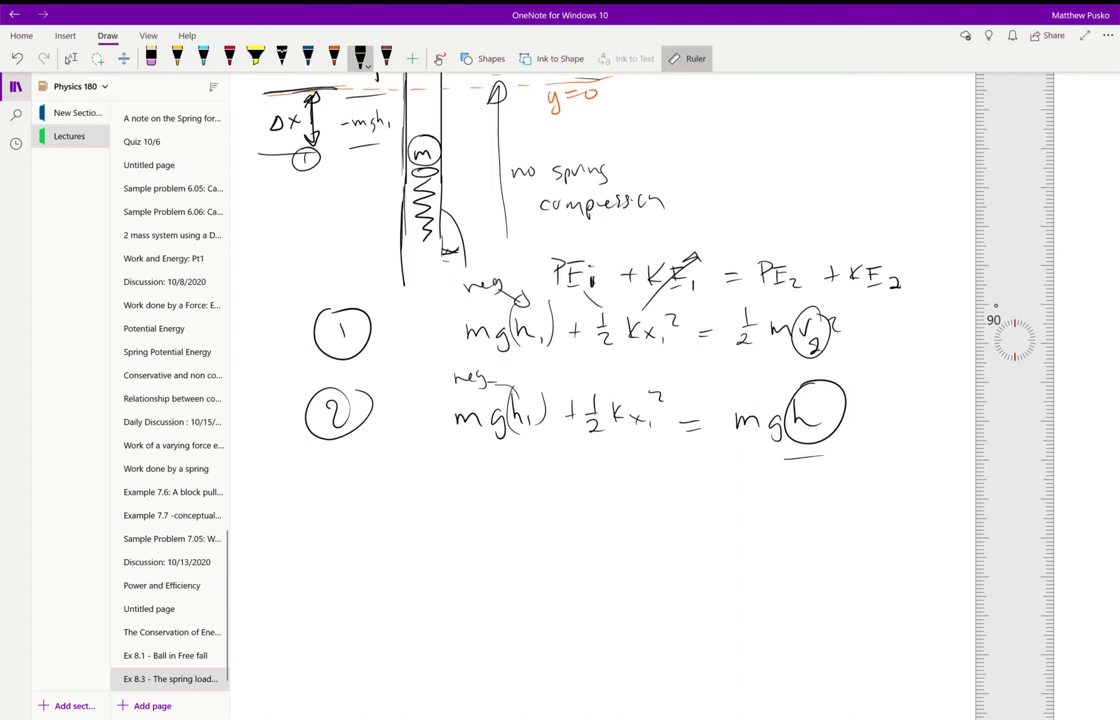
mouse_move(416, 478)
left_mouse_down()
mouse_move(431, 506)
mouse_move(462, 488)
left_mouse_up()
mouse_move(444, 498)
left_mouse_down()
mouse_move(531, 484)
mouse_move(545, 494)
left_mouse_up()
left_click_drag(563, 484, 560, 512)
left_click_drag(813, 423, 828, 436)
left_click_drag(436, 507, 450, 521)
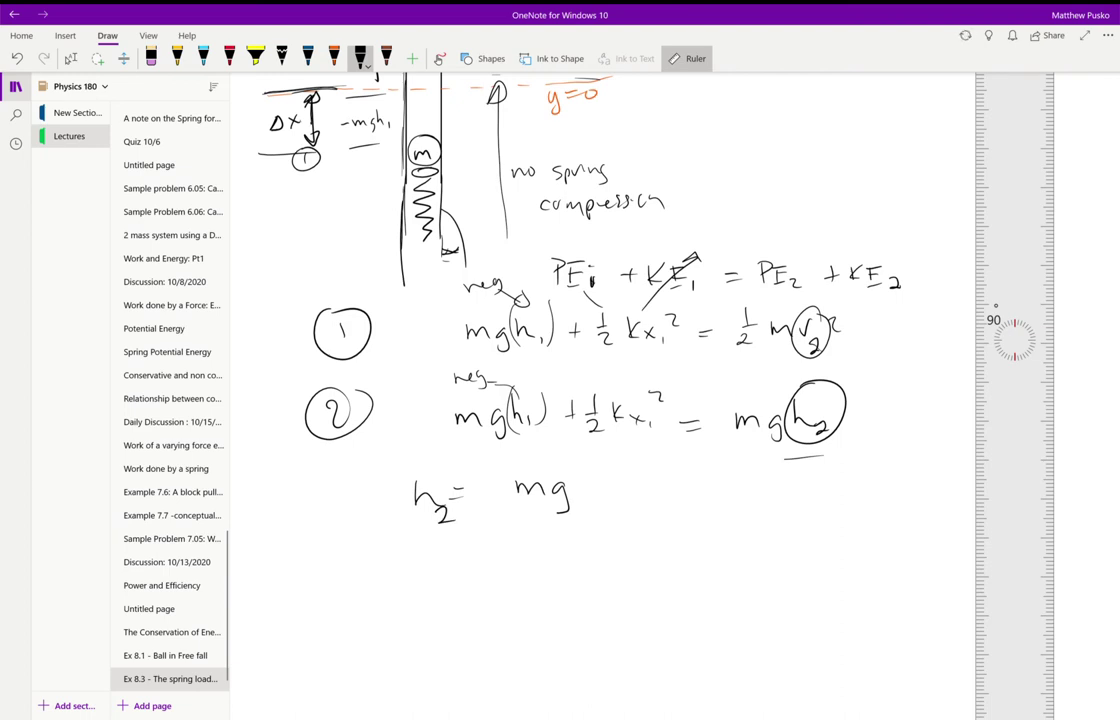
Step: Write the numerator mg(h₁) + ½kx₁² and divide it by mg
mouse_move(592, 470)
left_mouse_down()
mouse_move(590, 510)
mouse_move(613, 500)
mouse_move(631, 510)
left_mouse_up()
left_click_drag(654, 488, 671, 488)
mouse_move(662, 480)
left_mouse_down()
mouse_move(662, 497)
mouse_move(695, 486)
left_mouse_up()
mouse_move(684, 495)
left_mouse_down()
mouse_move(694, 505)
mouse_move(732, 497)
left_mouse_up()
left_click_drag(738, 488, 775, 484)
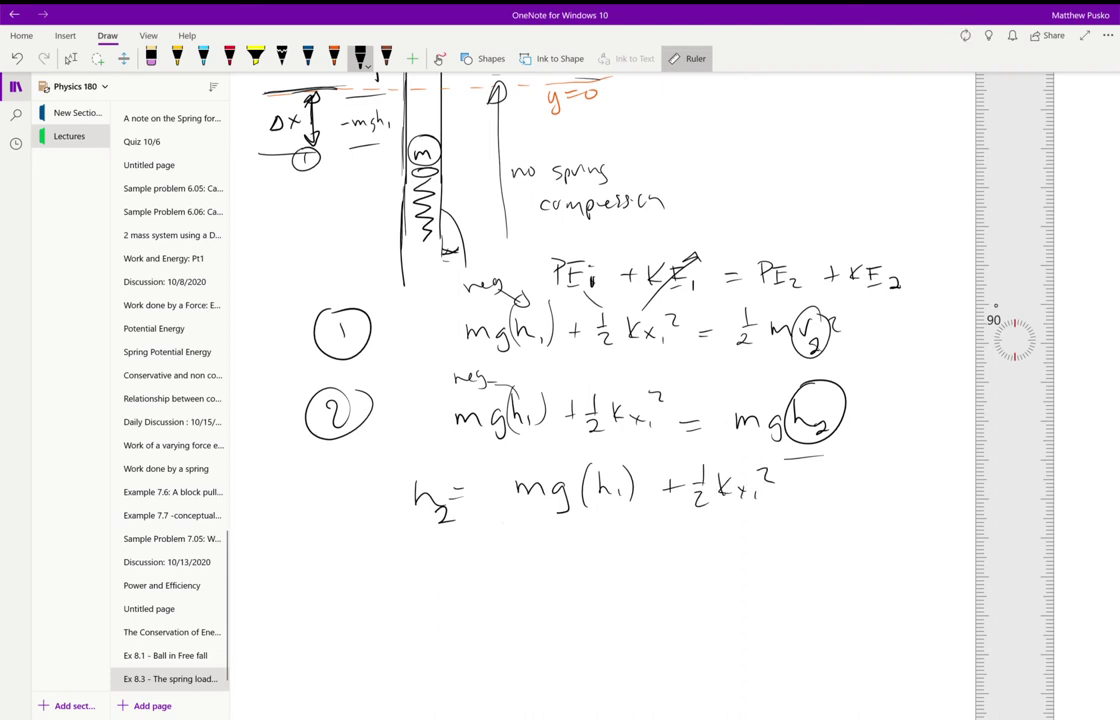
left_click_drag(504, 522, 767, 521)
mouse_move(592, 540)
left_mouse_down()
mouse_move(594, 550)
mouse_move(641, 549)
mouse_move(646, 567)
left_mouse_up()
Step: Box the h₂ result and draw an arrow curving down from ①
mouse_move(362, 545)
left_mouse_down()
mouse_move(622, 461)
mouse_move(856, 520)
left_mouse_up()
left_click_drag(378, 575, 846, 572)
mouse_move(318, 348)
left_mouse_down()
mouse_move(318, 633)
mouse_move(330, 626)
left_mouse_up()
left_click_drag(312, 632, 332, 655)
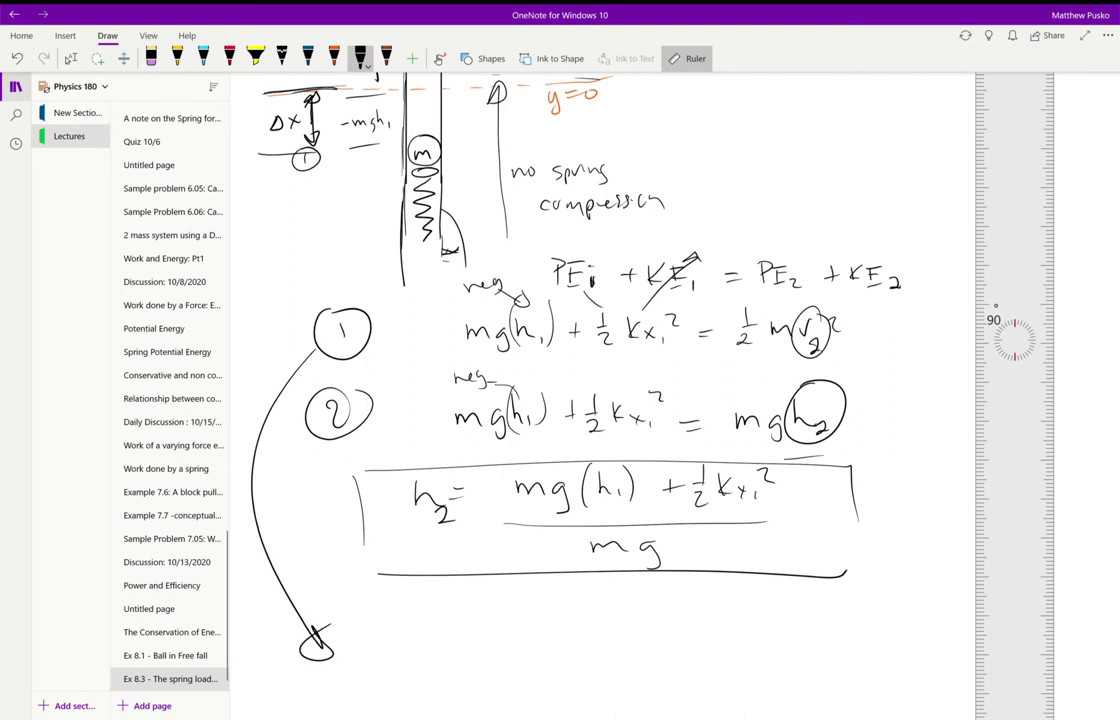
scroll(590, 346, "up", 1)
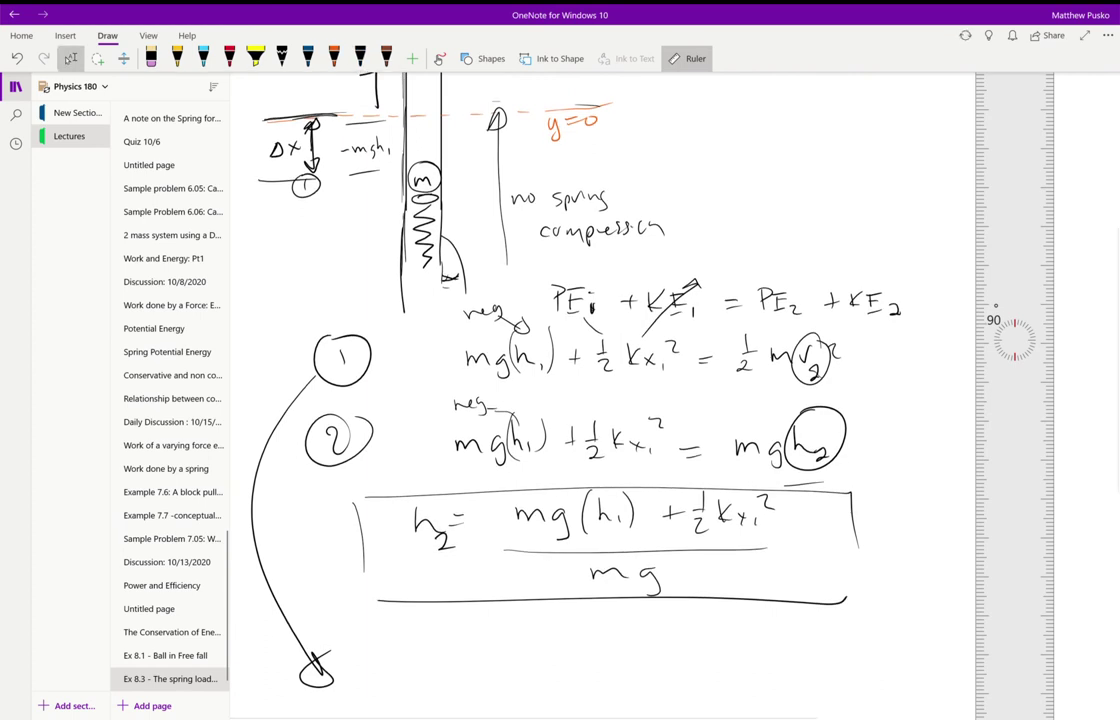
Step: Circle the top mgh, mark it =0, and circle ½mv₂² in equation ①
mouse_move(468, 100)
left_mouse_down()
mouse_move(476, 122)
mouse_move(502, 110)
left_mouse_up()
left_click_drag(518, 80, 549, 85)
left_click_drag(536, 95, 573, 82)
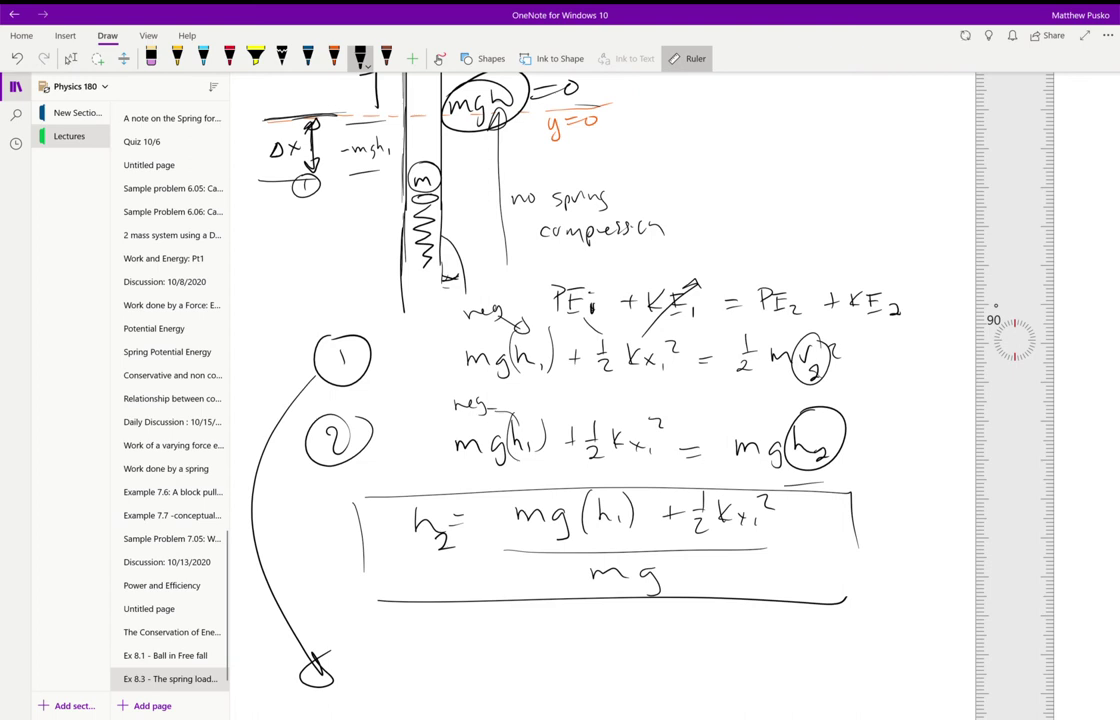
left_click_drag(780, 323, 730, 330)
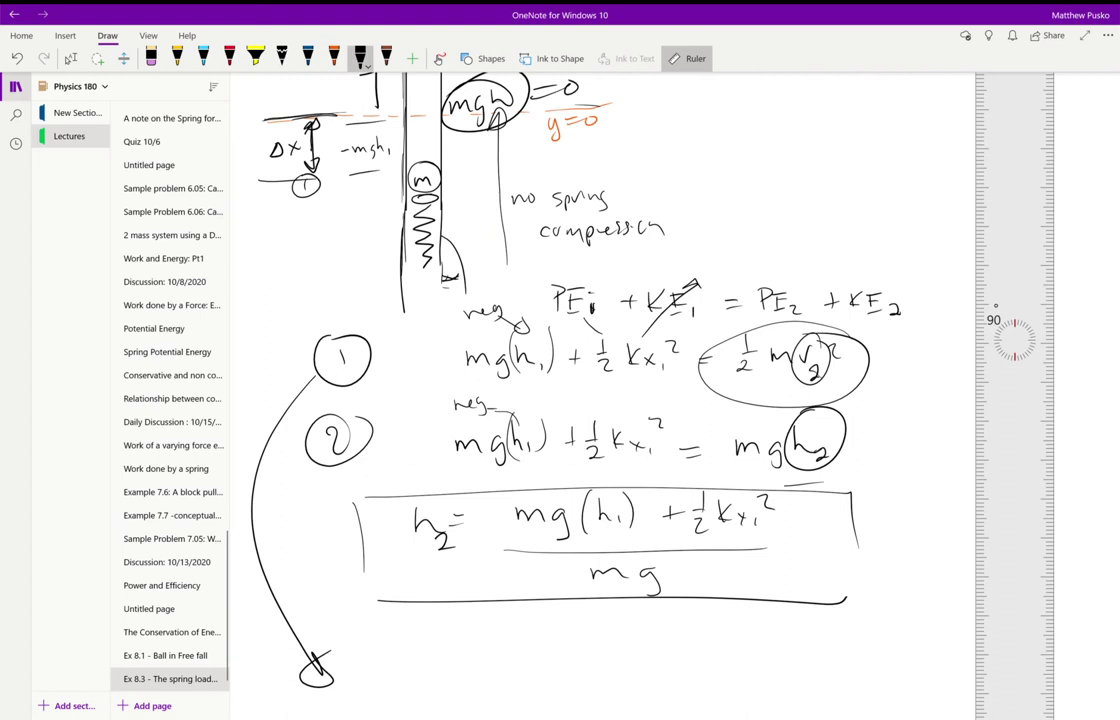
Step: Write mgh₁ + ½kx₁² = ½m at the arrow's end
mouse_move(384, 660)
left_mouse_down()
mouse_move(393, 650)
mouse_move(412, 672)
left_mouse_up()
mouse_move(420, 642)
left_mouse_down()
mouse_move(421, 662)
mouse_move(433, 660)
left_mouse_up()
mouse_move(443, 646)
left_mouse_down()
mouse_move(444, 659)
mouse_move(478, 651)
left_mouse_up()
mouse_move(471, 644)
left_mouse_down()
mouse_move(471, 659)
mouse_move(522, 652)
left_mouse_up()
mouse_move(518, 633)
left_mouse_down()
mouse_move(526, 671)
mouse_move(547, 639)
mouse_move(574, 662)
left_mouse_up()
left_click_drag(574, 650, 562, 664)
left_click_drag(580, 655, 644, 649)
left_click_drag(633, 658, 692, 656)
mouse_move(678, 661)
left_mouse_down()
mouse_move(692, 670)
mouse_move(760, 647)
mouse_move(769, 668)
left_mouse_up()
Step: Undo the stray subscript, label the top launch position circled 3, and finish v₃²
key("ctrl+z")
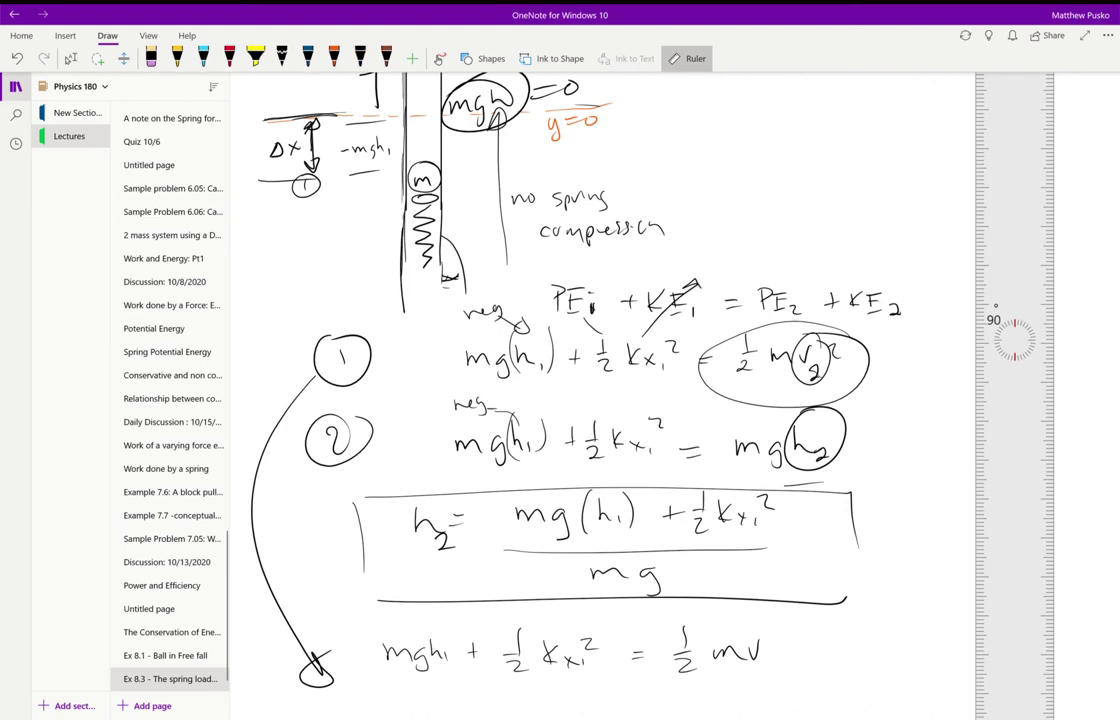
left_click(71, 58)
left_click(360, 58)
mouse_move(376, 97)
left_mouse_down()
mouse_move(378, 117)
mouse_move(360, 103)
left_mouse_up()
left_click_drag(757, 659, 767, 671)
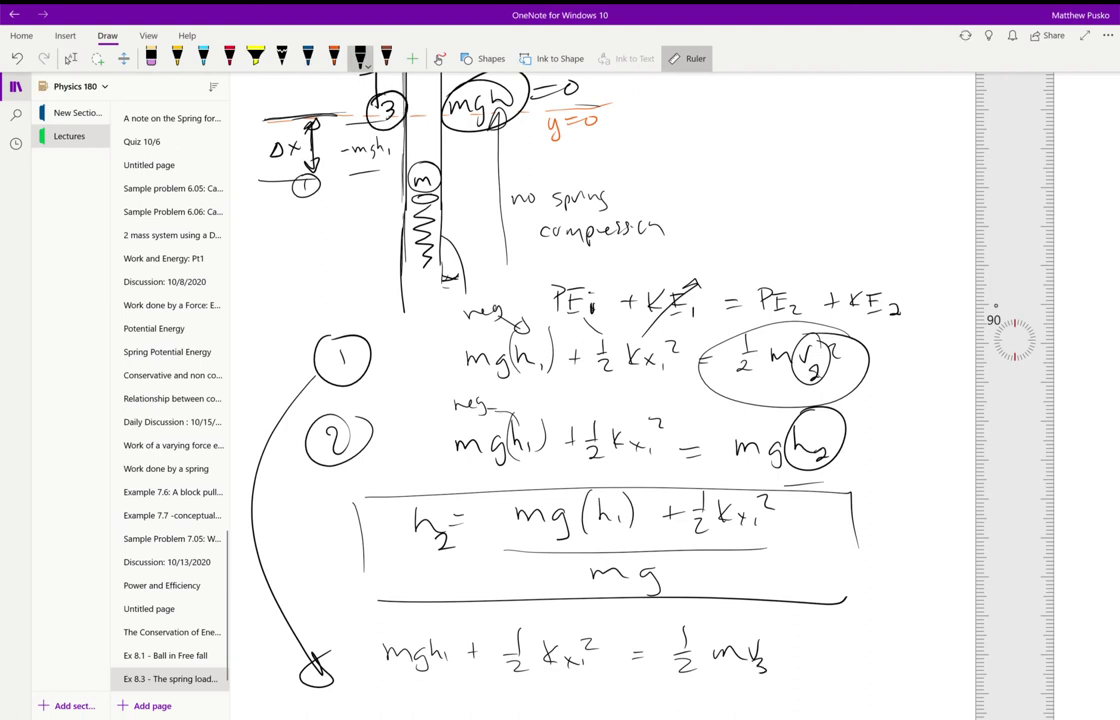
mouse_move(772, 630)
left_mouse_down()
mouse_move(785, 638)
mouse_move(745, 672)
mouse_move(784, 645)
left_mouse_up()
Step: Rewrite mgh₁ + ½kx₁² on a new line lower down
scroll(600, 400, "down", 3)
mouse_move(463, 555)
left_mouse_down()
mouse_move(464, 568)
mouse_move(489, 568)
mouse_move(495, 580)
mouse_move(538, 573)
left_mouse_up()
left_click_drag(575, 558, 575, 571)
left_click_drag(568, 565, 616, 554)
mouse_move(607, 559)
left_mouse_down()
mouse_move(624, 558)
mouse_move(625, 576)
mouse_move(649, 572)
left_mouse_up()
mouse_move(660, 556)
left_mouse_down()
mouse_move(660, 572)
mouse_move(684, 571)
left_mouse_up()
mouse_move(684, 561)
left_mouse_down()
mouse_move(673, 571)
mouse_move(716, 555)
left_mouse_up()
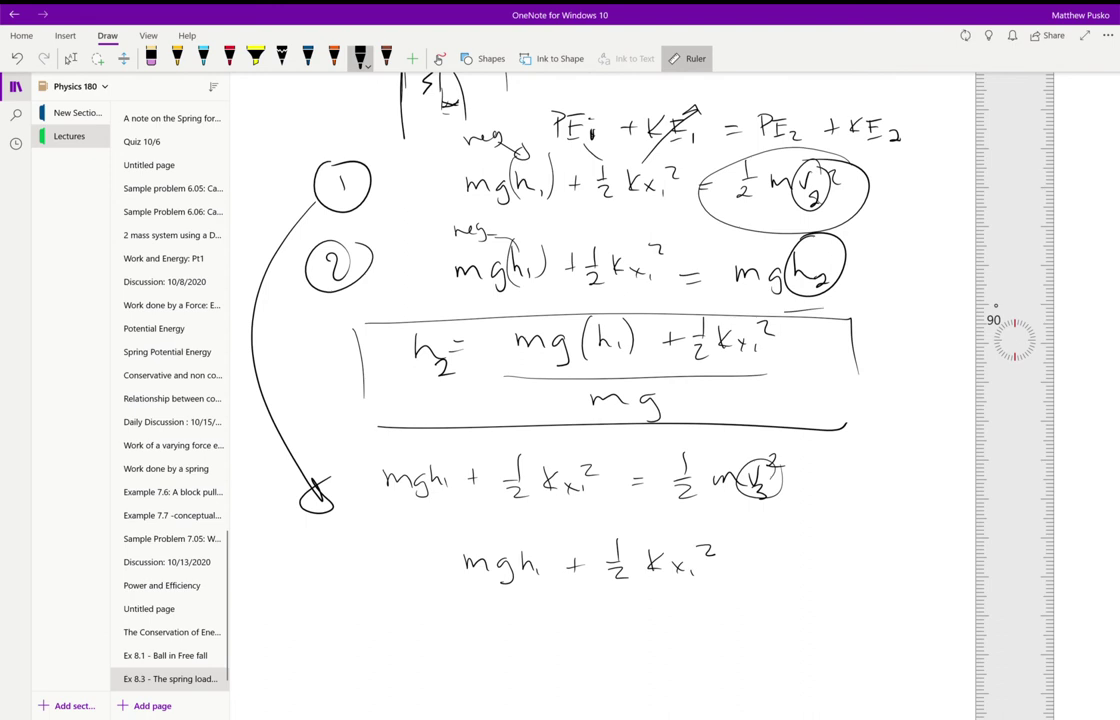
Step: Turn it into v = √(2(mgh₁ + ½kx₁²)/m)
left_click_drag(398, 584, 414, 583)
left_click_drag(399, 591, 415, 590)
left_click_drag(292, 570, 309, 568)
left_click_drag(455, 582, 724, 577)
mouse_move(562, 612)
left_mouse_down()
mouse_move(578, 598)
mouse_move(610, 614)
left_mouse_up()
mouse_move(461, 548)
left_mouse_down()
mouse_move(457, 583)
mouse_move(446, 574)
left_mouse_up()
left_click_drag(721, 540, 723, 577)
mouse_move(405, 592)
left_mouse_down()
mouse_move(430, 546)
mouse_move(800, 532)
left_mouse_up()
Step: Box the v result, add an arrow noting it is the barrel exit speed, and circle x₁
left_click_drag(271, 640, 272, 655)
mouse_move(310, 539)
left_mouse_down()
mouse_move(843, 580)
mouse_move(845, 605)
left_mouse_up()
left_click_drag(318, 650, 878, 632)
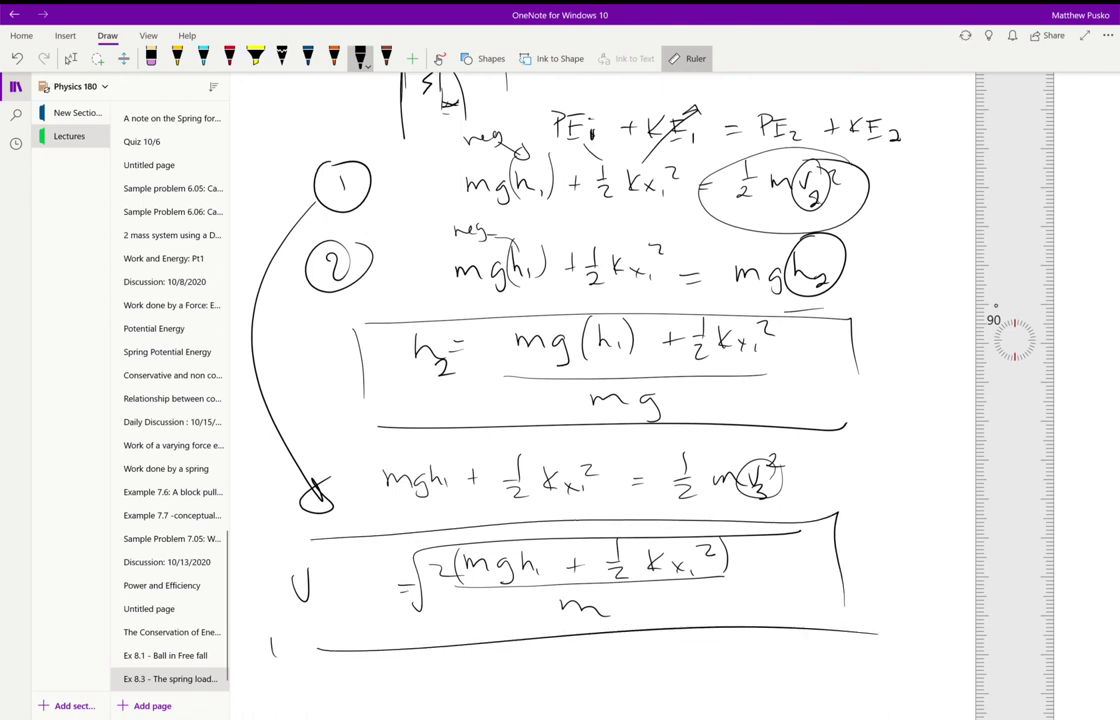
left_click_drag(577, 653, 598, 650)
mouse_move(588, 650)
left_mouse_down()
mouse_move(591, 671)
mouse_move(567, 703)
mouse_move(658, 688)
left_mouse_up()
mouse_move(672, 680)
left_mouse_down()
mouse_move(674, 700)
mouse_move(837, 684)
mouse_move(842, 697)
left_mouse_up()
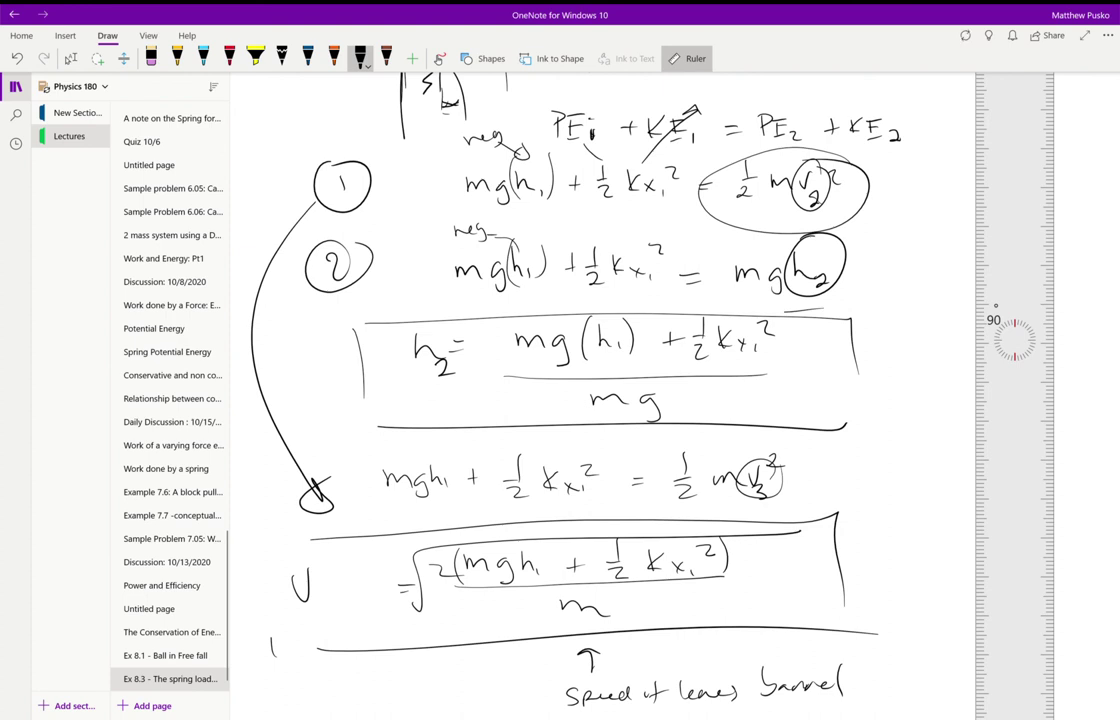
left_click_drag(592, 479, 588, 481)
Step: Strike out KE₂ as 0 and connect it to a circled 'max height' note
mouse_move(911, 100)
left_mouse_down()
mouse_move(889, 122)
mouse_move(907, 91)
left_mouse_up()
mouse_move(908, 149)
left_mouse_down()
mouse_move(912, 221)
mouse_move(932, 220)
left_mouse_up()
mouse_move(932, 210)
left_mouse_down()
mouse_move(945, 221)
mouse_move(921, 244)
mouse_move(960, 238)
mouse_move(930, 203)
left_mouse_up()
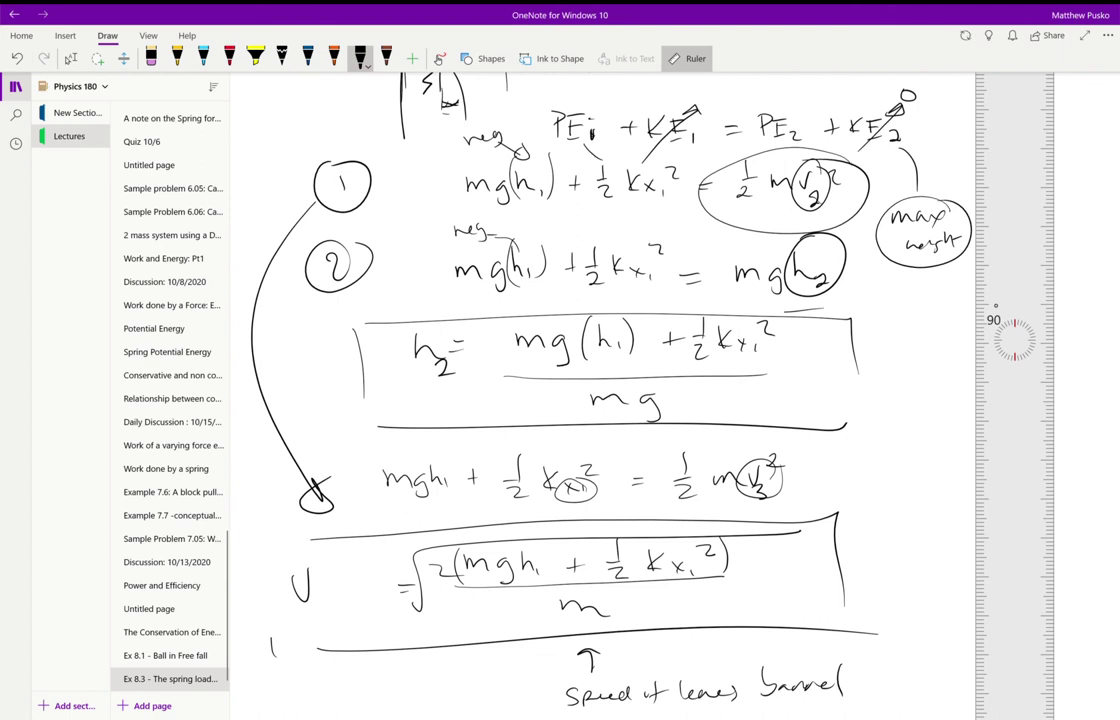